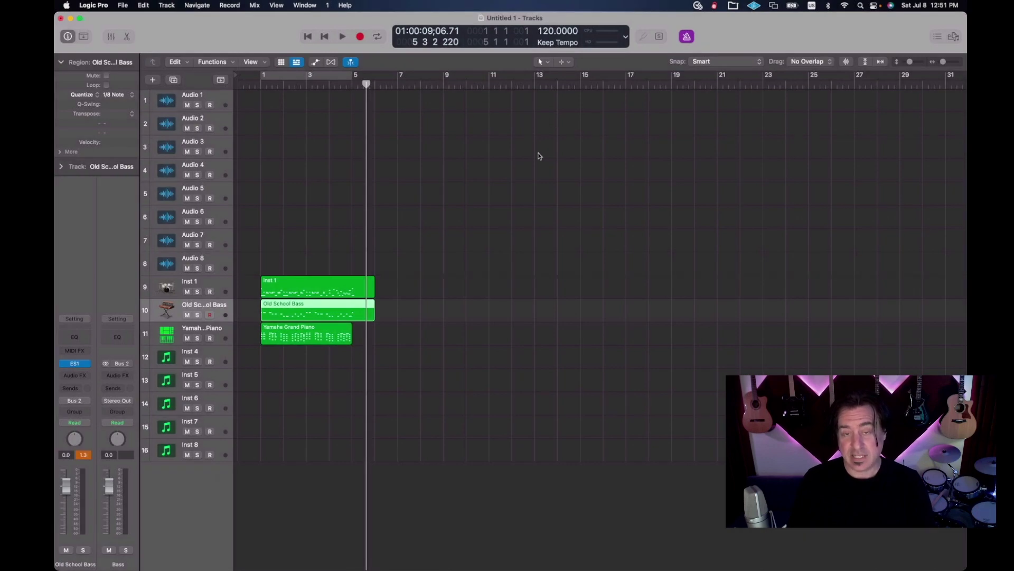
Step: Make Scissors the Command-click tool and select the Inst 1 and Old School Bass regions
click(569, 65)
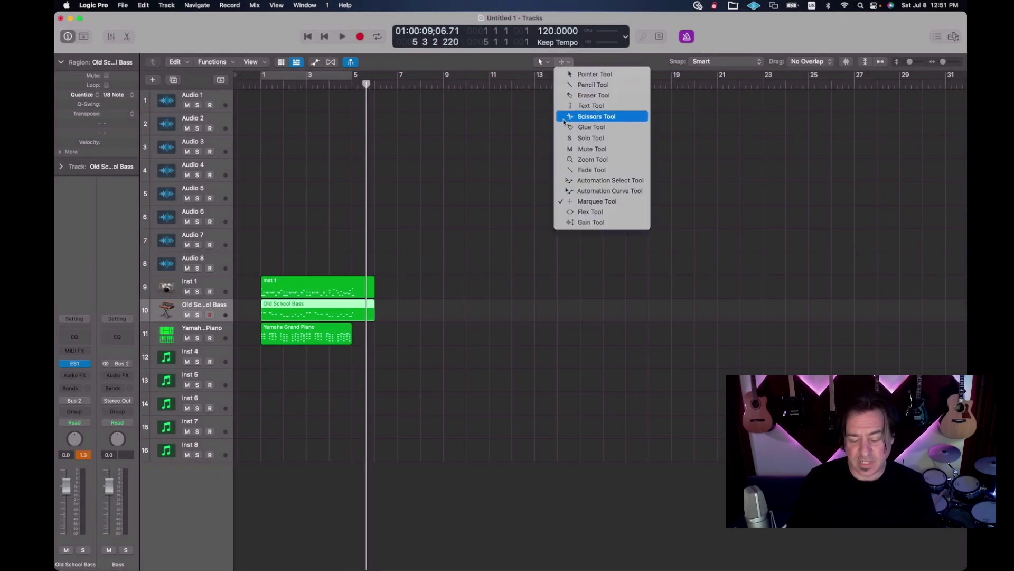
click(581, 117)
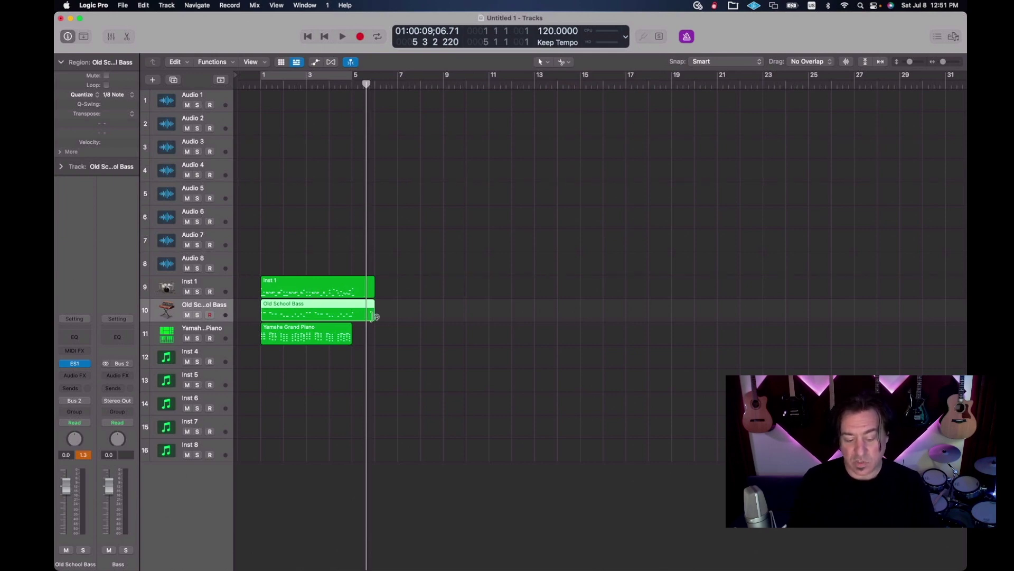
drag(365, 339, 360, 288)
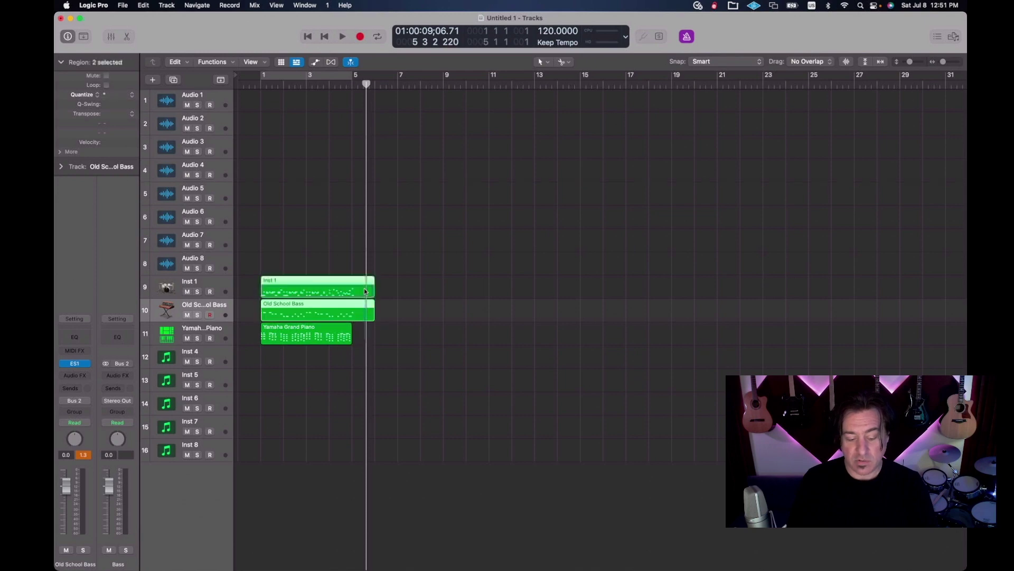
key(space)
key(ctrl+s)
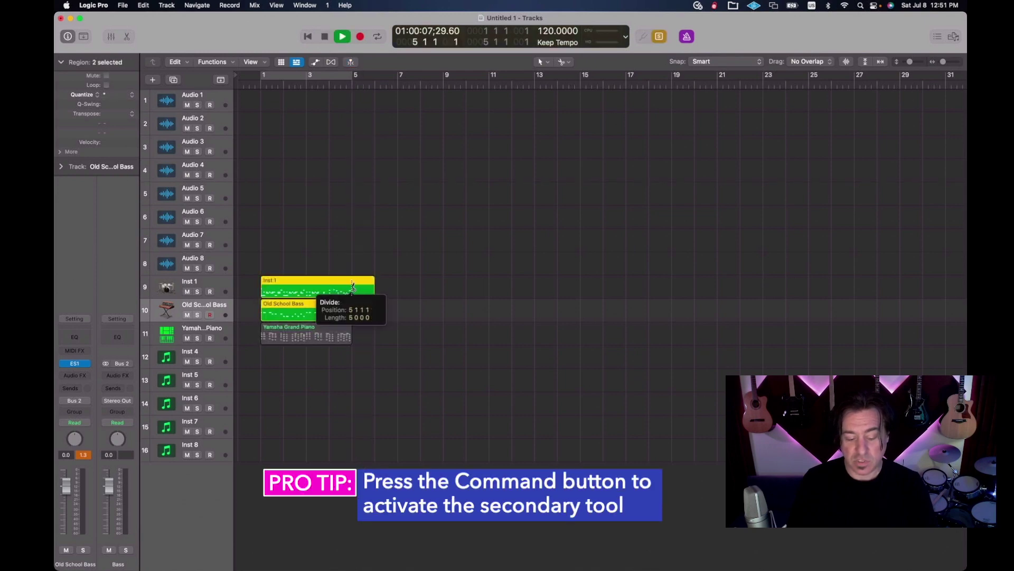
Step: Cut both regions at bar 5, shortening crossing notes, and delete the tails after bar 5
click(352, 287)
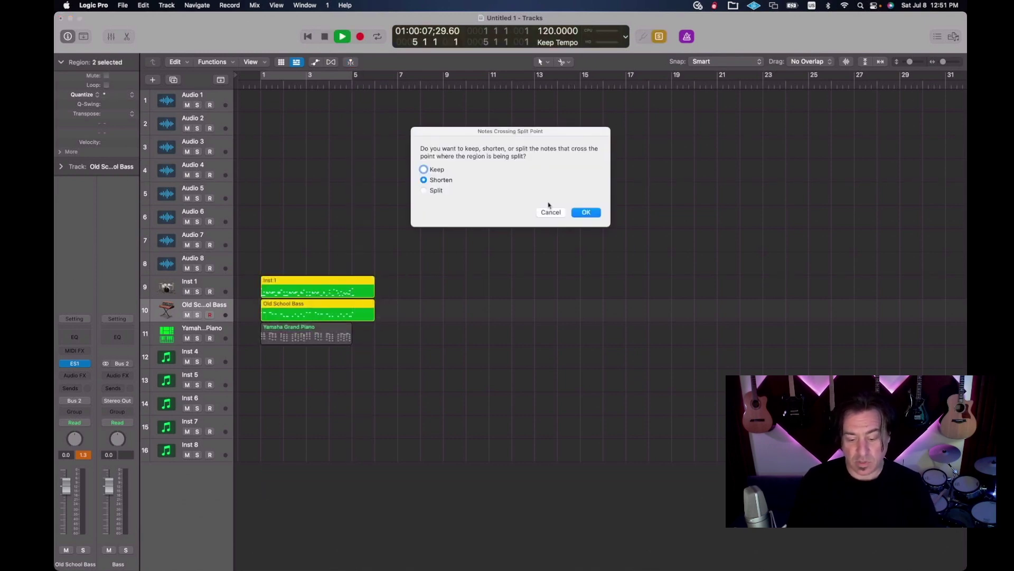
click(591, 214)
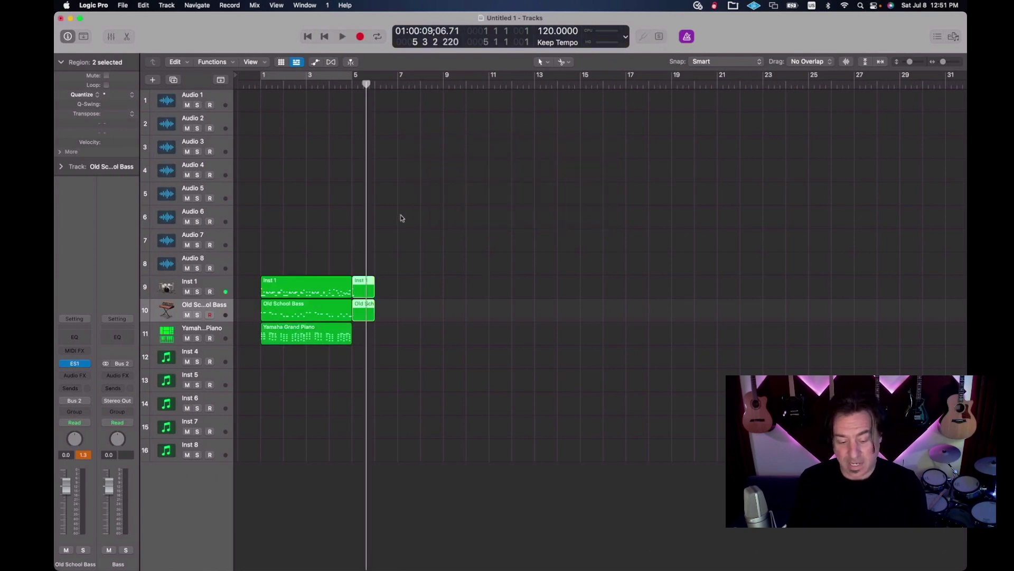
drag(389, 230, 352, 321)
key(Delete)
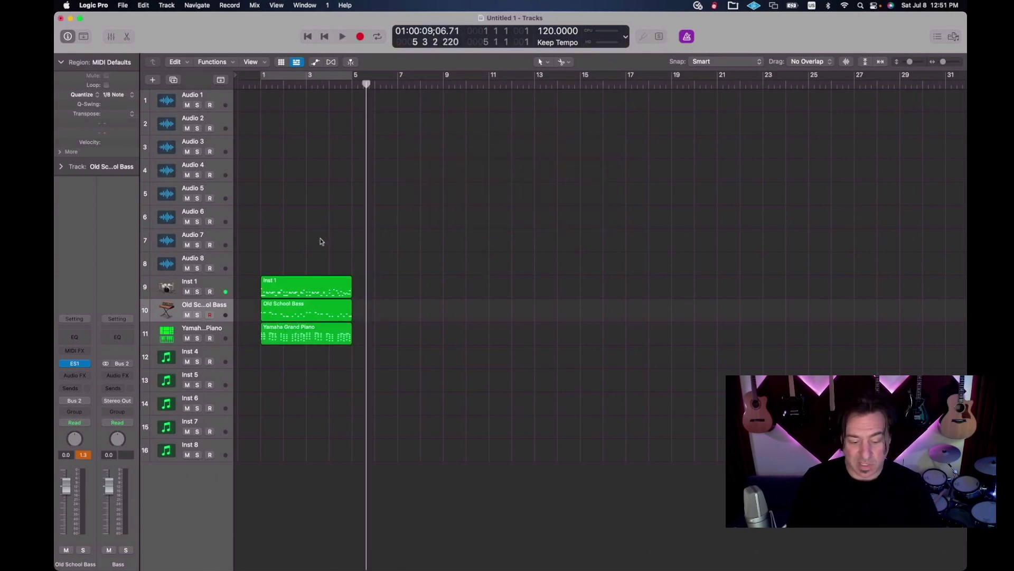
Step: Copy the drum, bass and piano regions to bar 5, then all six to bar 9, and play it back
drag(321, 242, 327, 352)
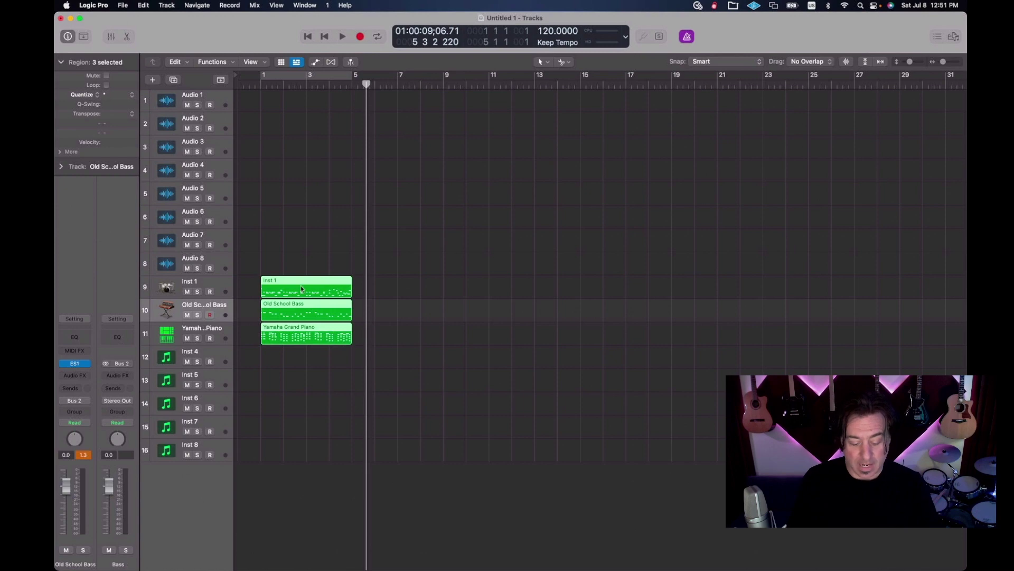
drag(301, 289, 395, 298)
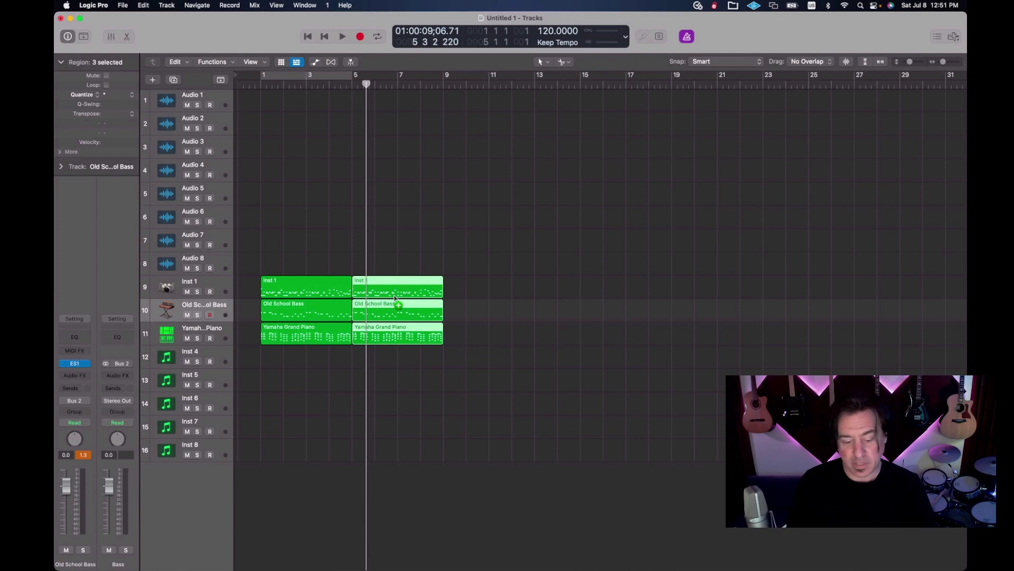
drag(325, 266, 374, 340)
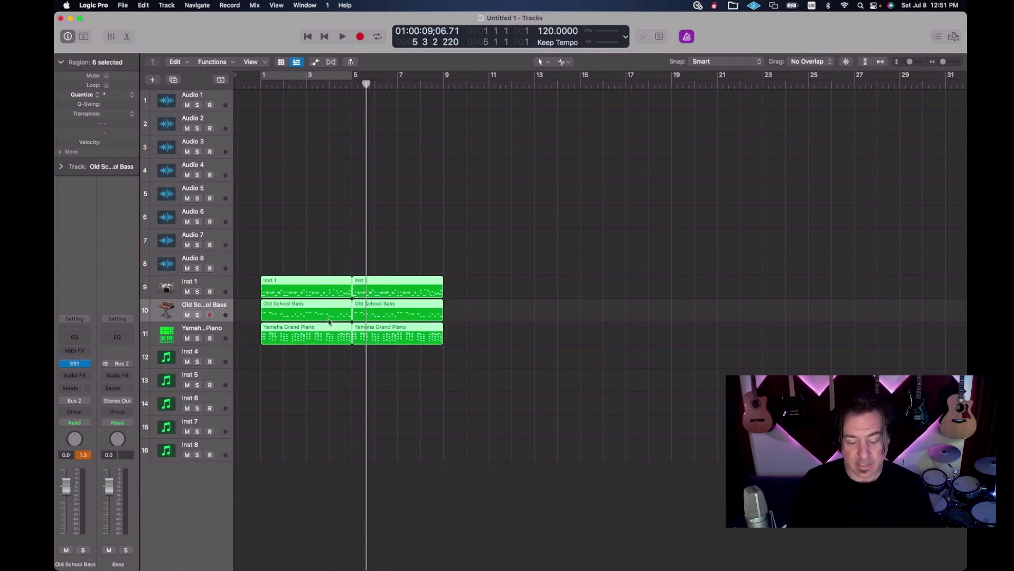
drag(325, 315, 508, 311)
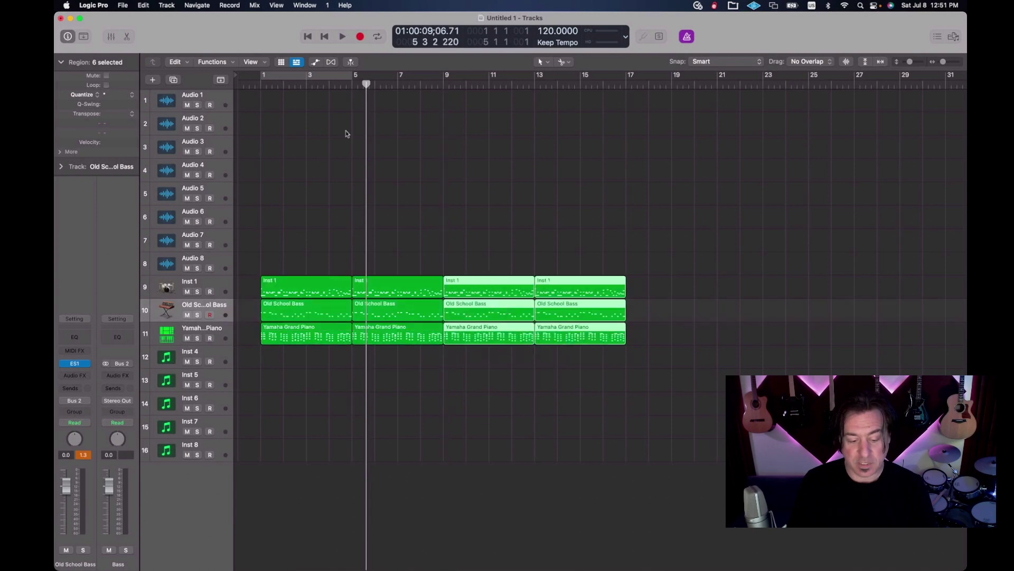
double_click(257, 87)
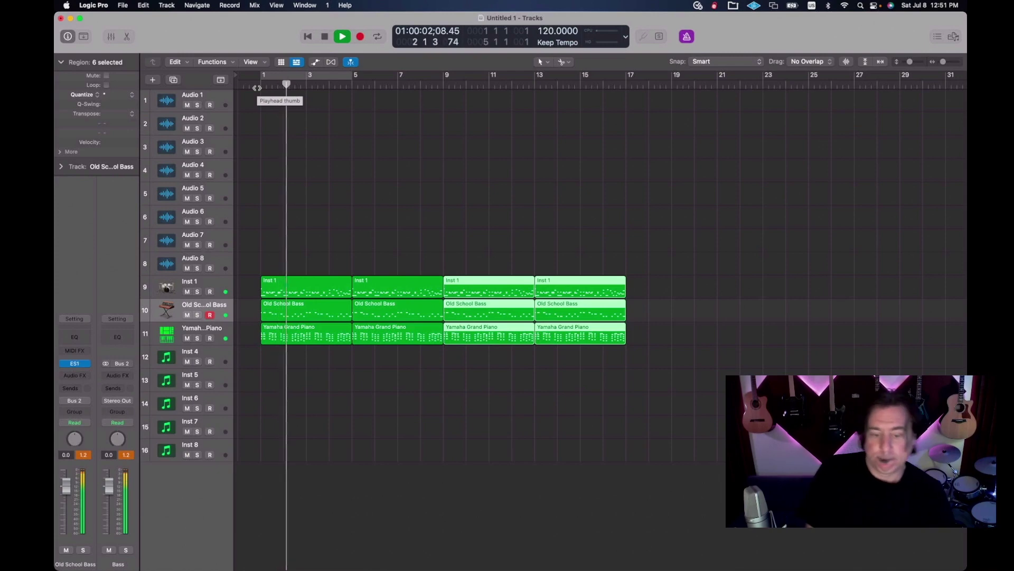
key(space)
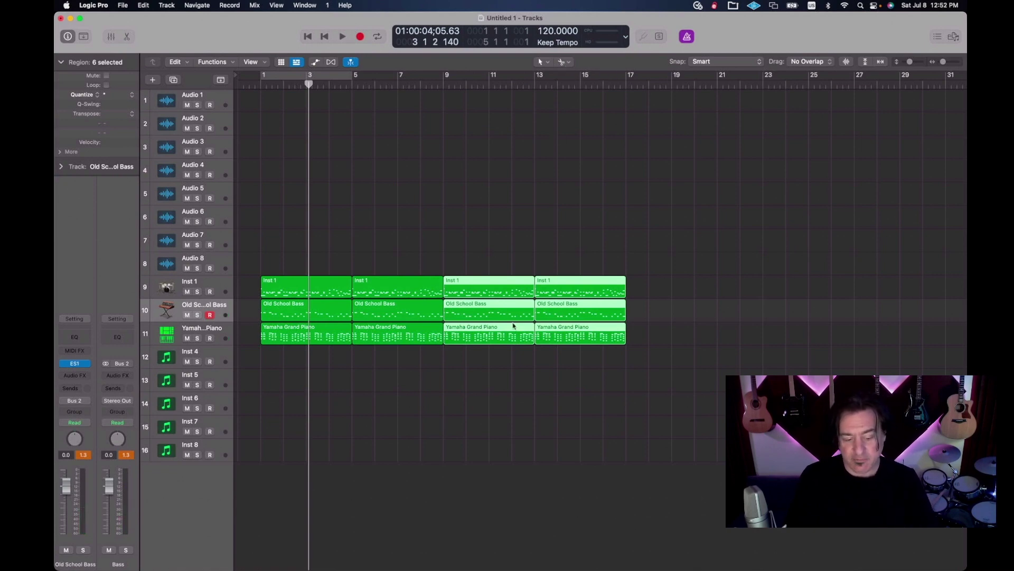
Step: Split the first Yamaha Grand Piano region at bar 3 and delete its bar 1–3 piece
click(319, 341)
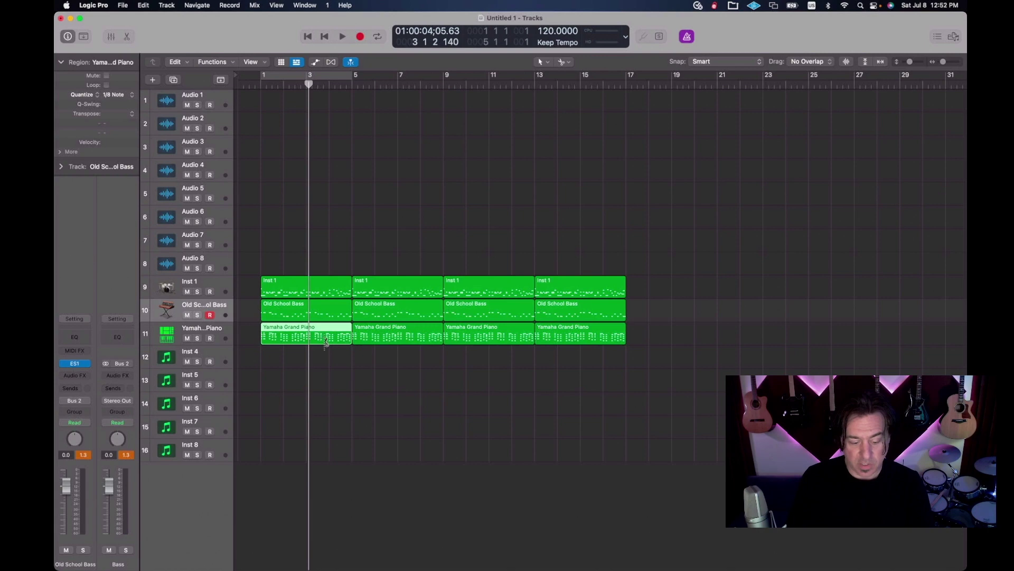
drag(327, 342, 309, 341)
click(285, 334)
key(Delete)
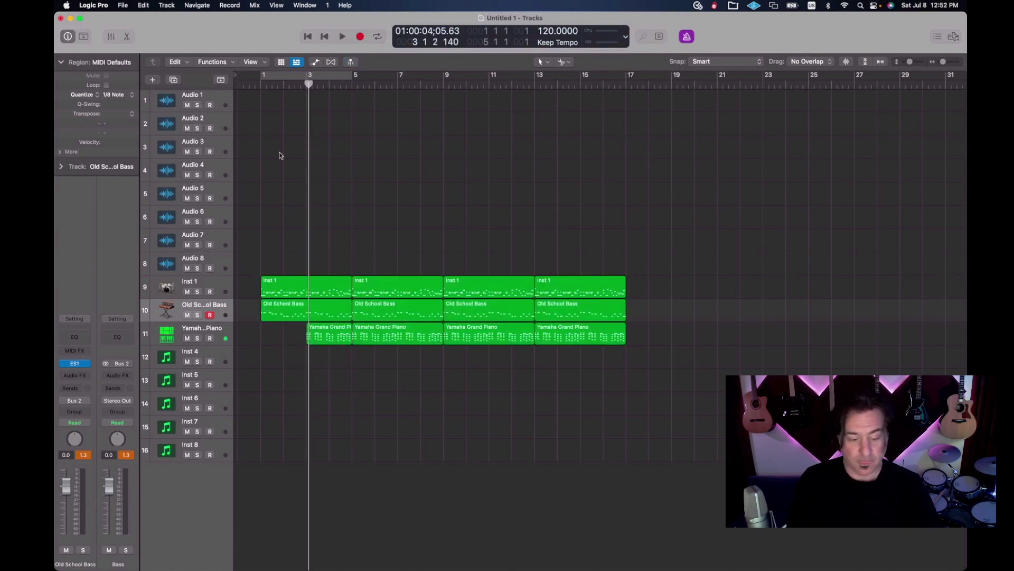
Step: Play the arrangement from the beginning, then stop playback
key(Return)
key(space)
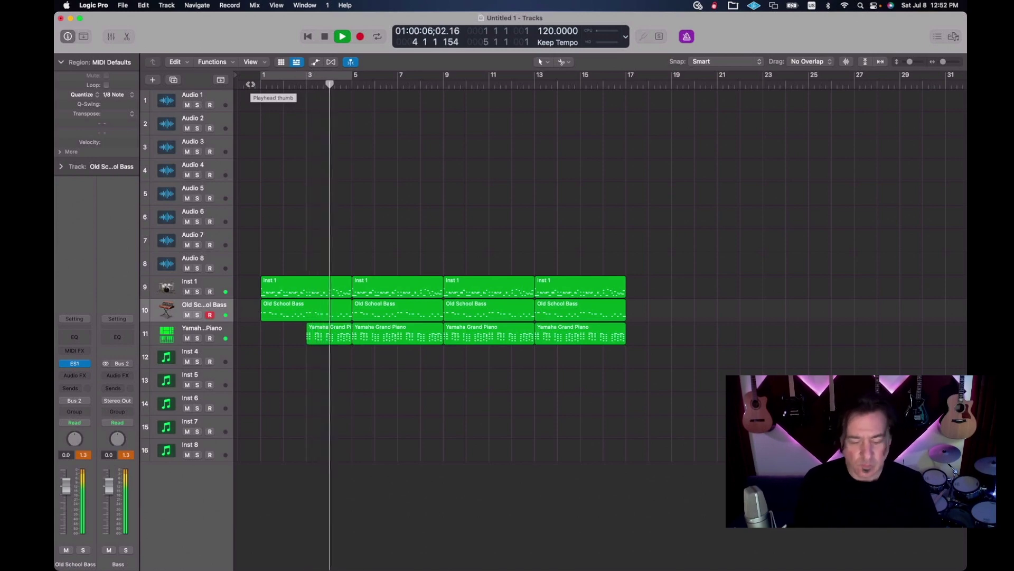
key(space)
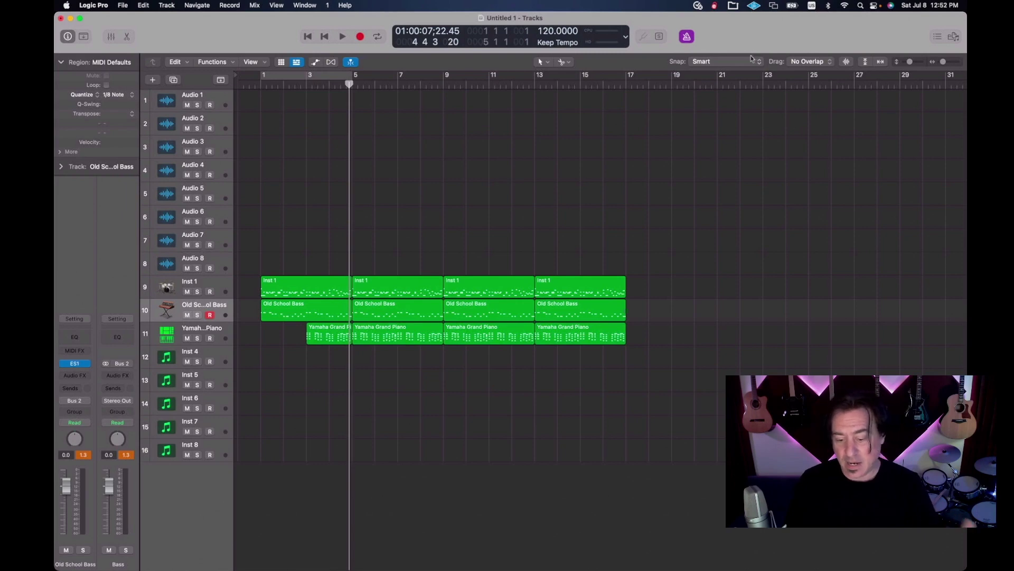
Step: Set region dragging to No Overlap and move the last Inst 1 region toward bar 12
click(820, 63)
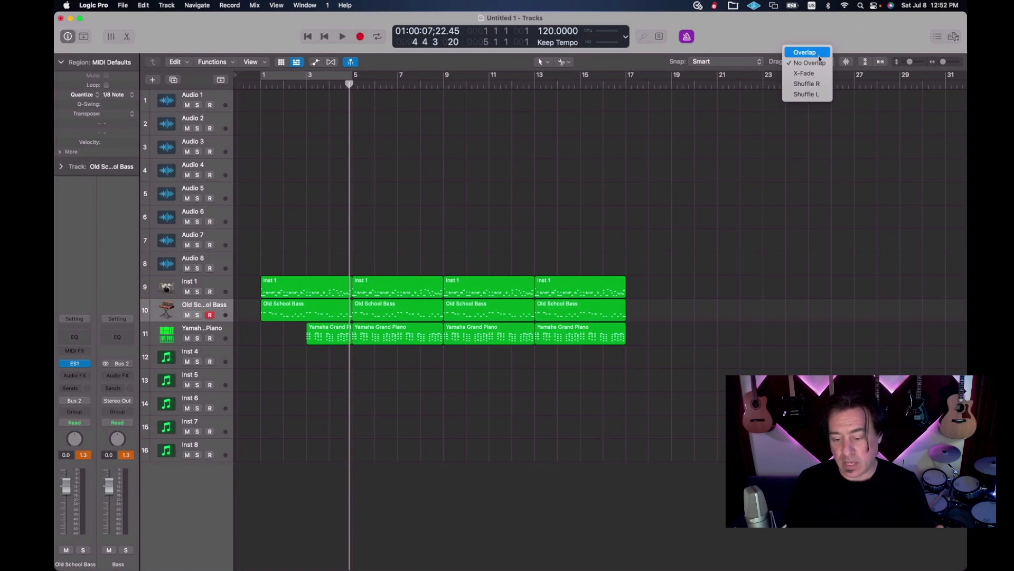
click(808, 63)
mouse_move(578, 290)
mouse_down()
mouse_move(550, 288)
mouse_move(589, 287)
mouse_up()
Step: Undo the Inst 1 region move and set the Drag mode to Overlap
key(super+z)
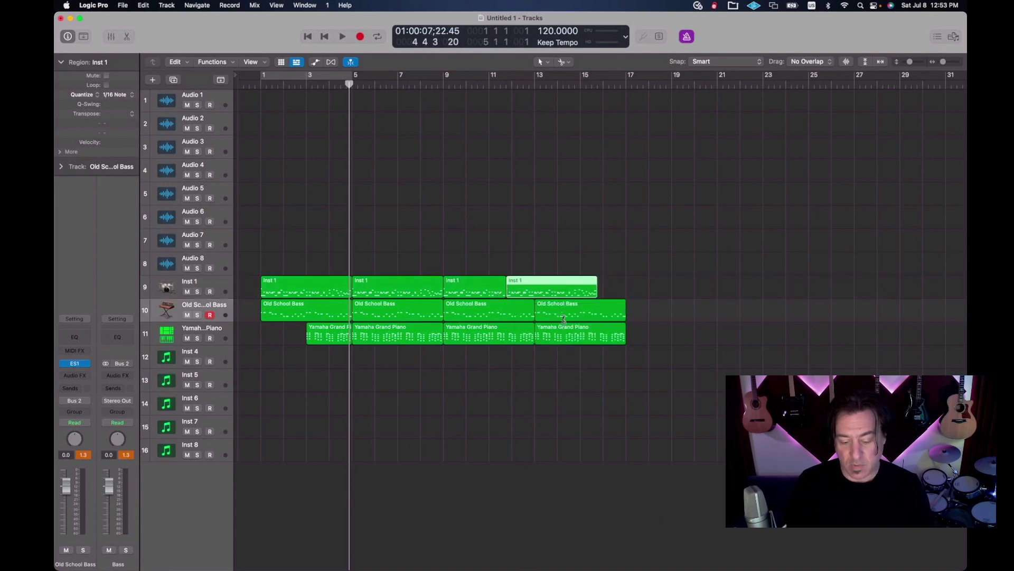
key(super+z)
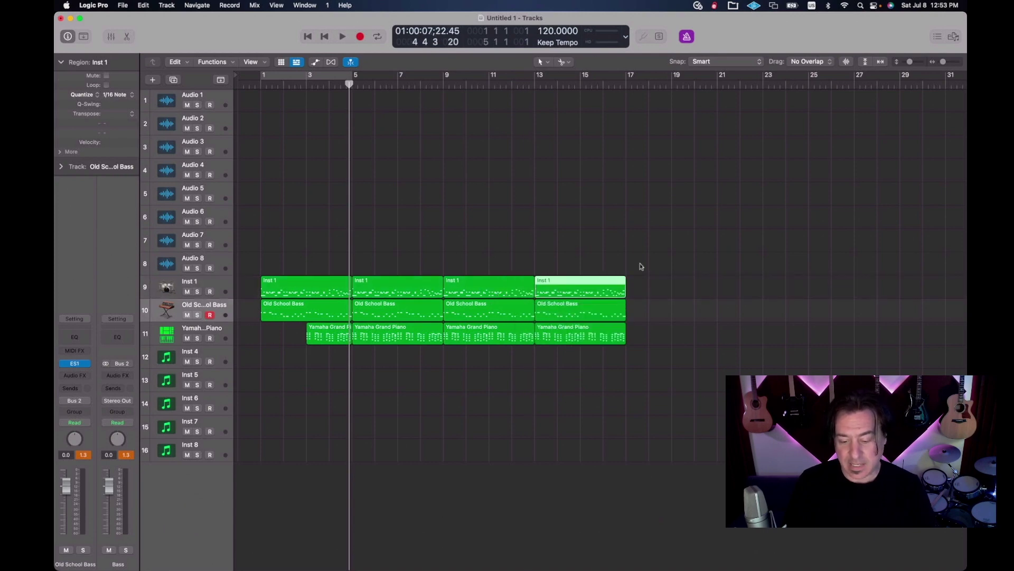
click(816, 61)
click(812, 52)
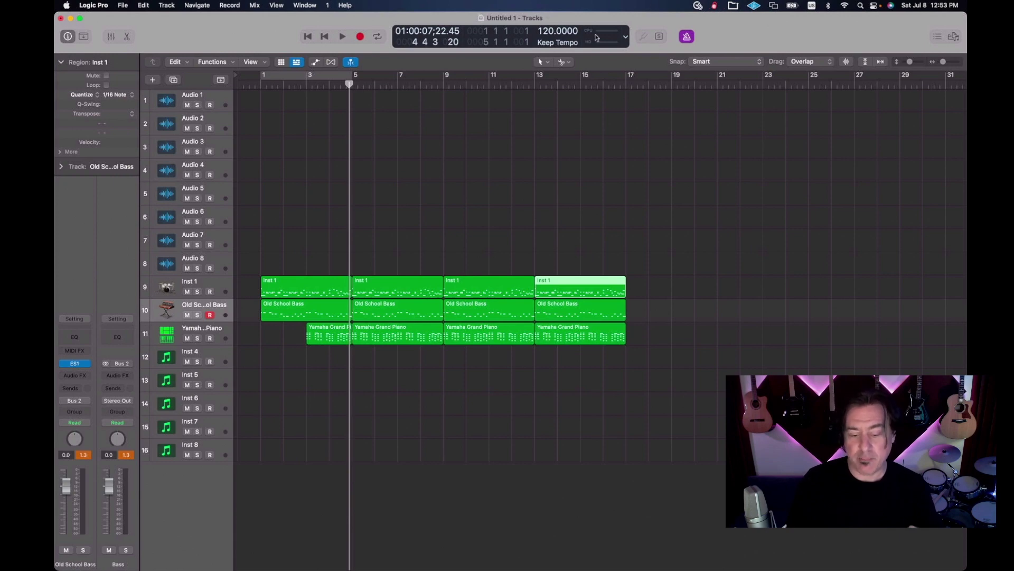
Step: Uncheck Quick Help in the Customize Control Bar and Display settings, then close them
right_click(781, 41)
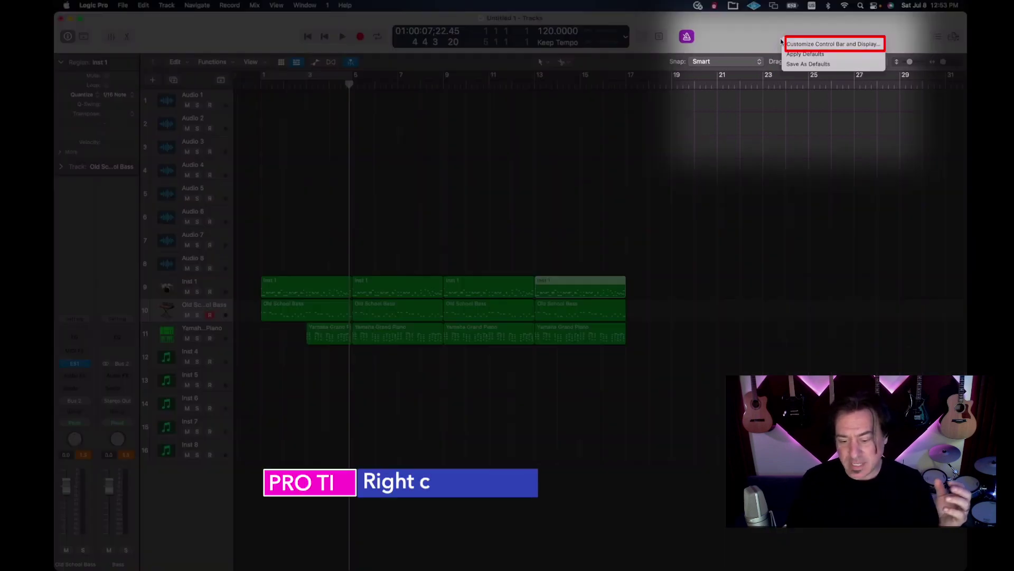
click(834, 44)
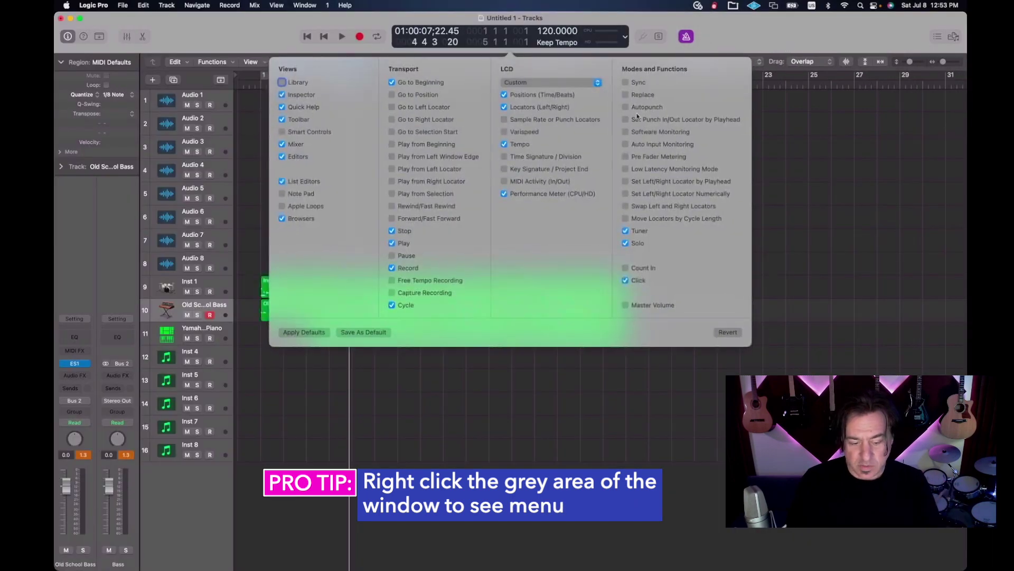
click(282, 107)
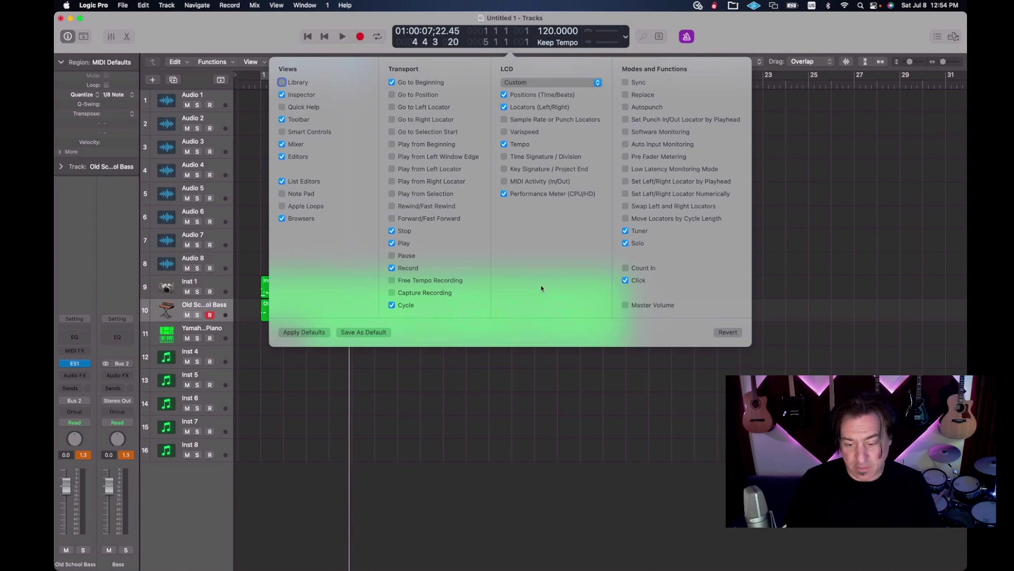
click(774, 249)
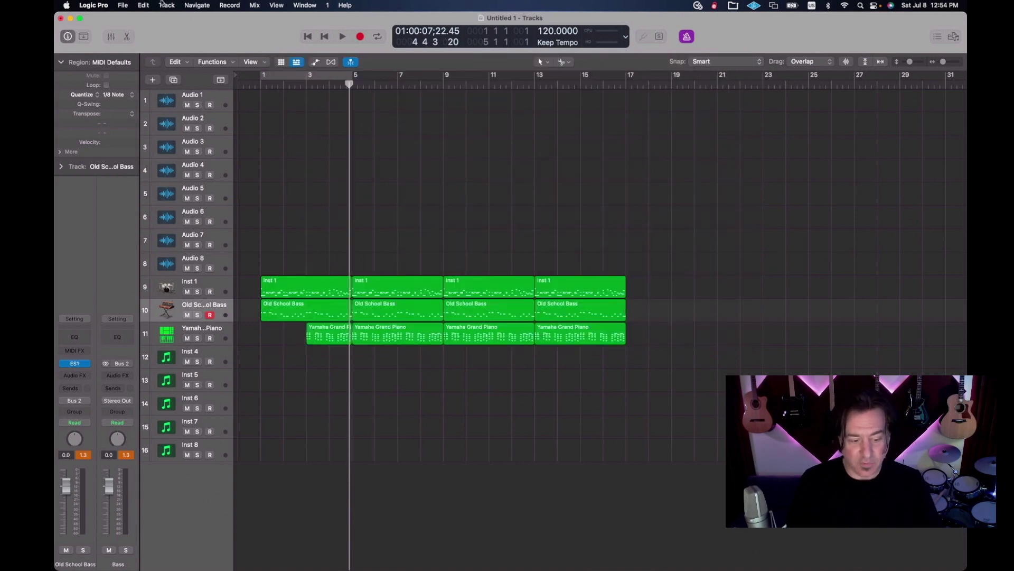
Step: Open the Key Commands Edit Assignments window and move it aside
click(85, 5)
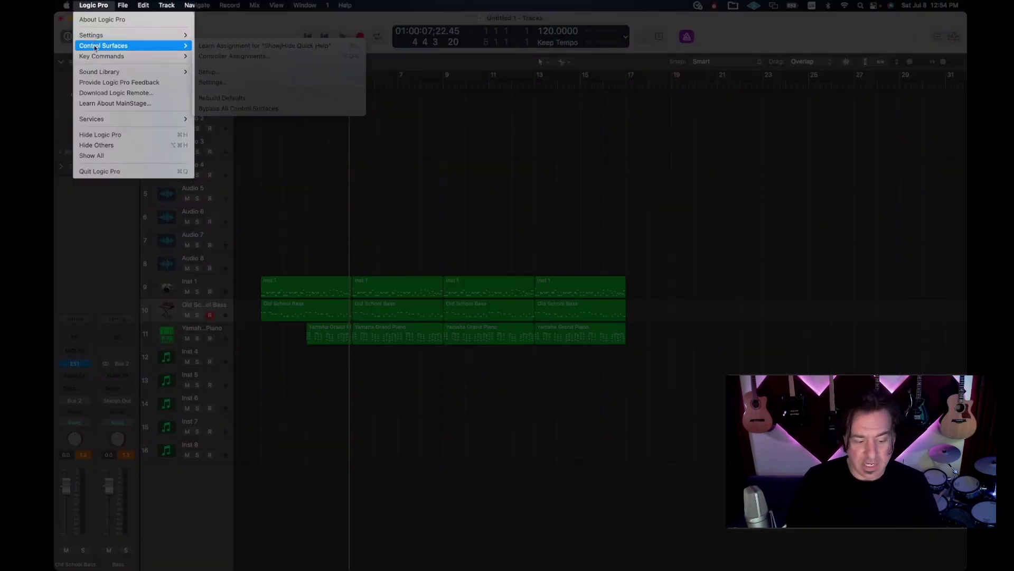
mouse_move(137, 56)
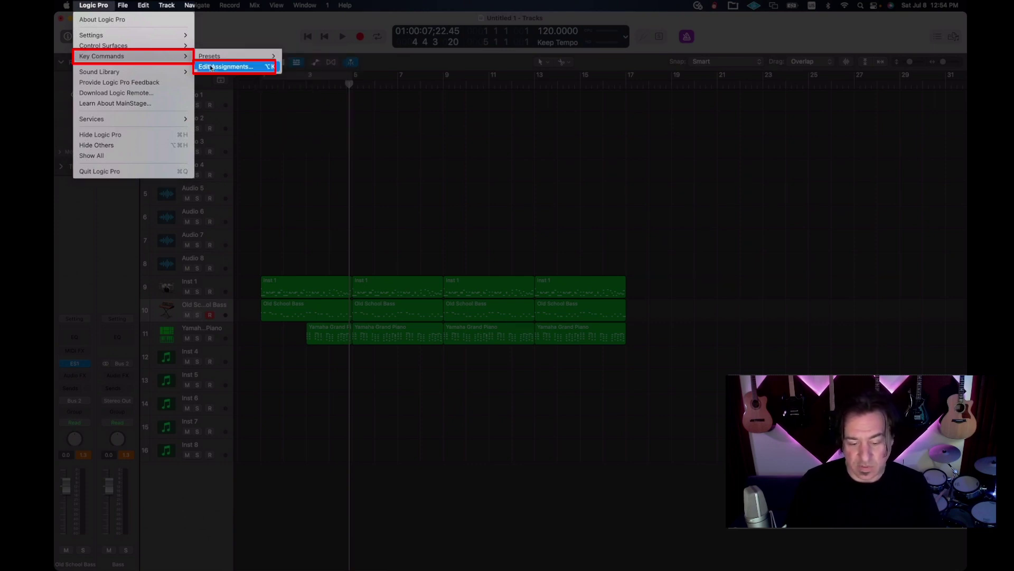
click(211, 67)
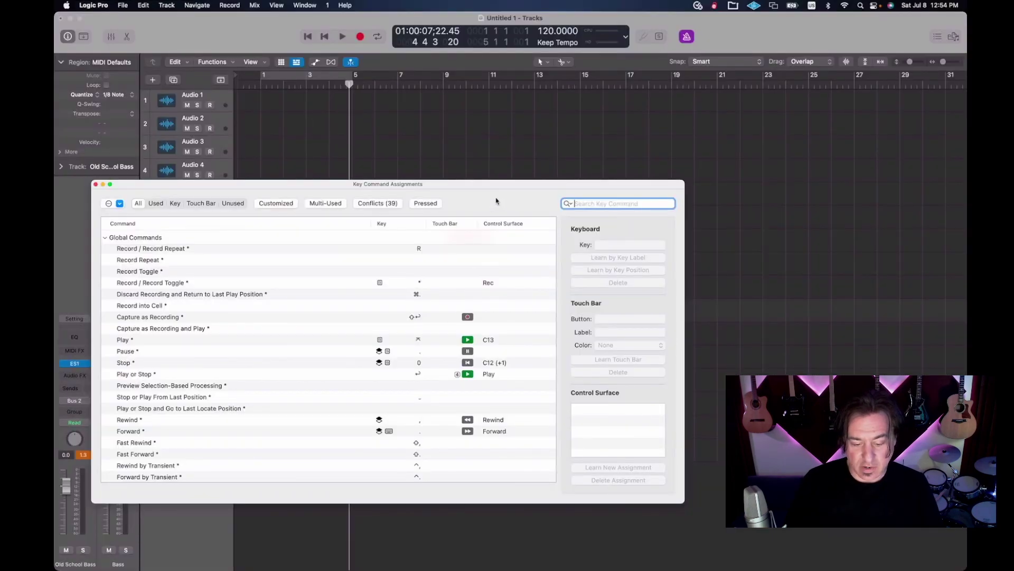
drag(497, 201, 587, 131)
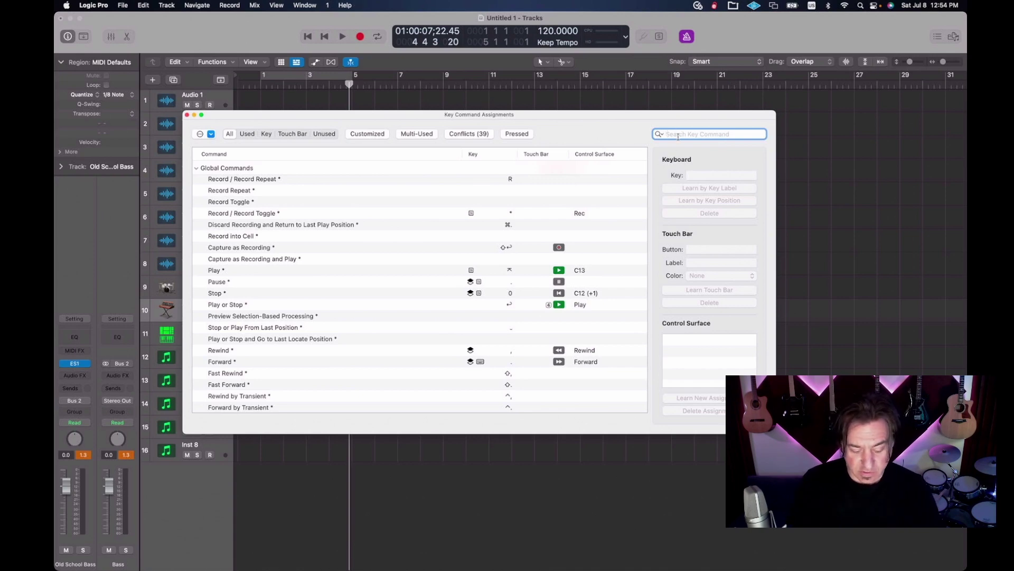
Step: Assign Ctrl-Opt-Cmd-Z to the Scissors Tool command found by searching 'sci', then close the window
text(sci)
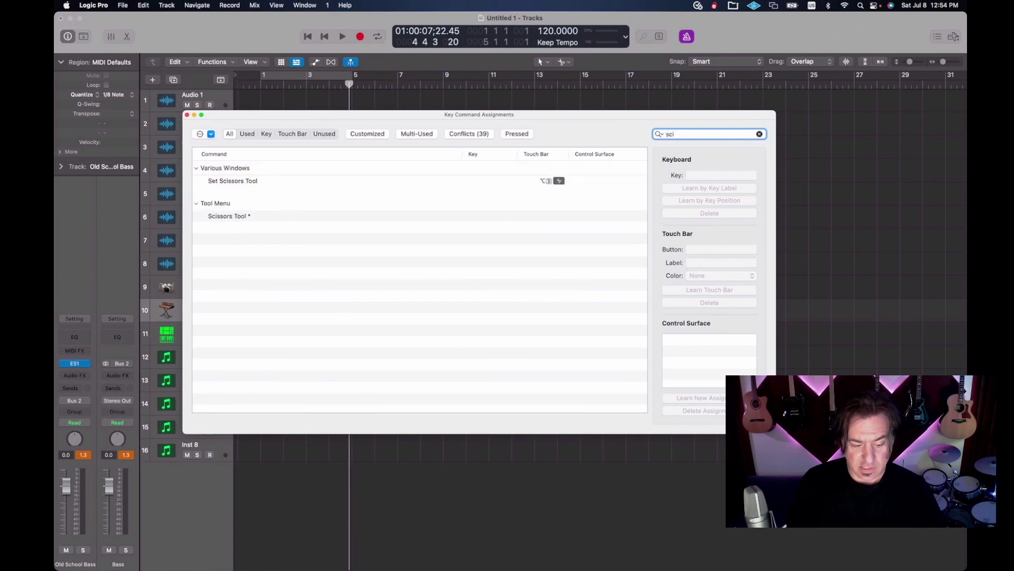
click(412, 218)
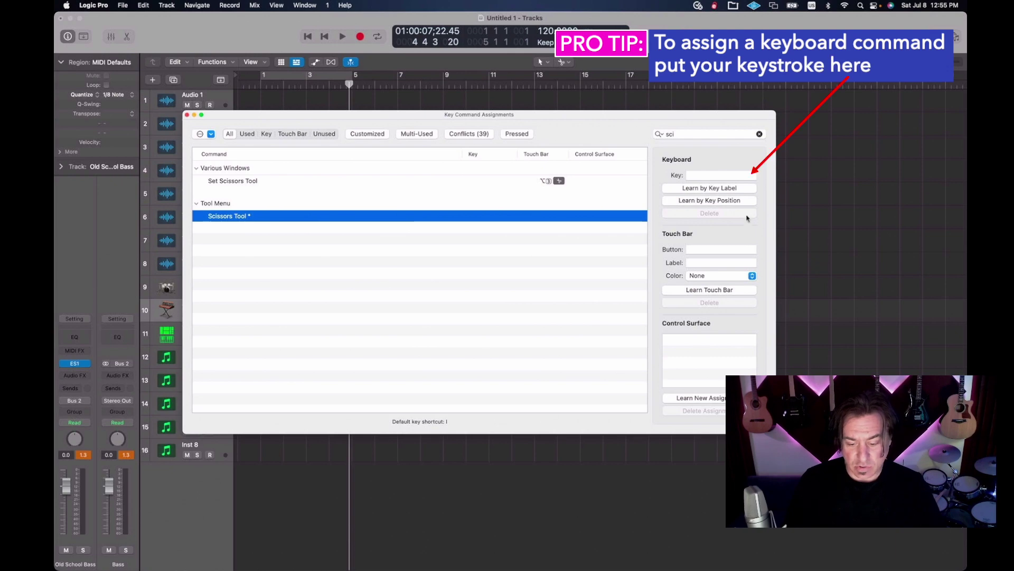
click(705, 398)
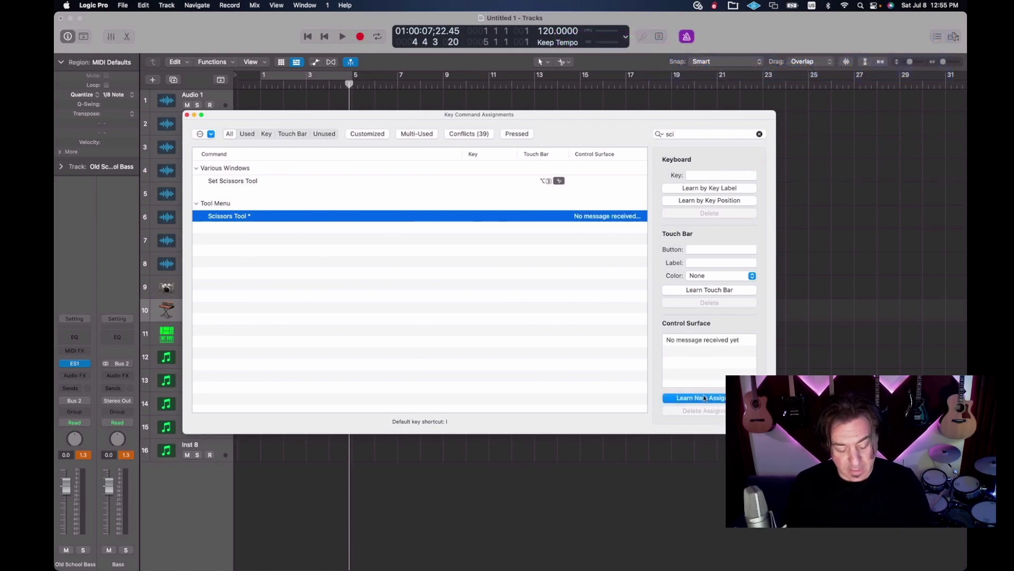
click(718, 188)
key(ctrl+alt+super+z)
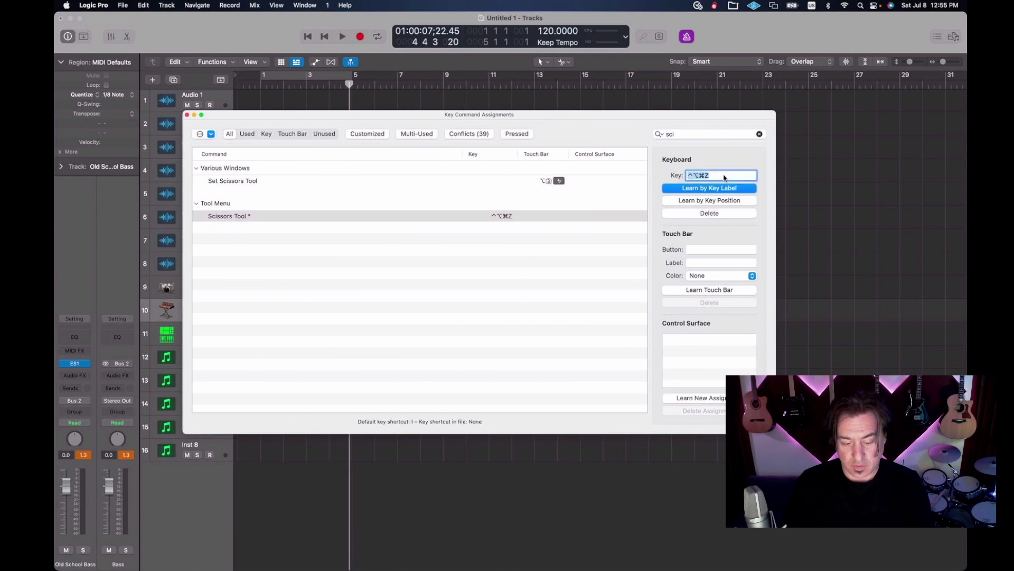
click(338, 463)
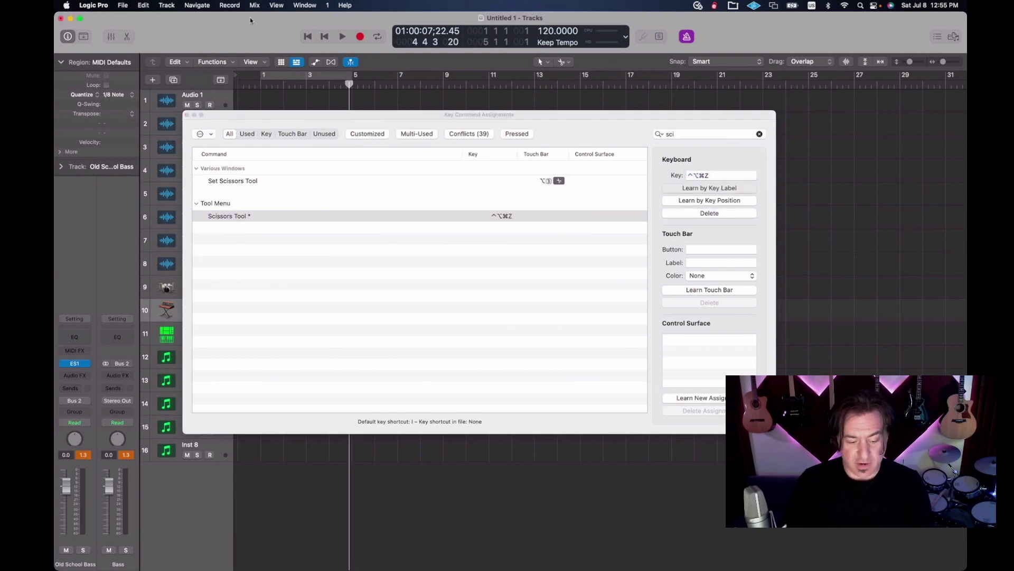
click(186, 114)
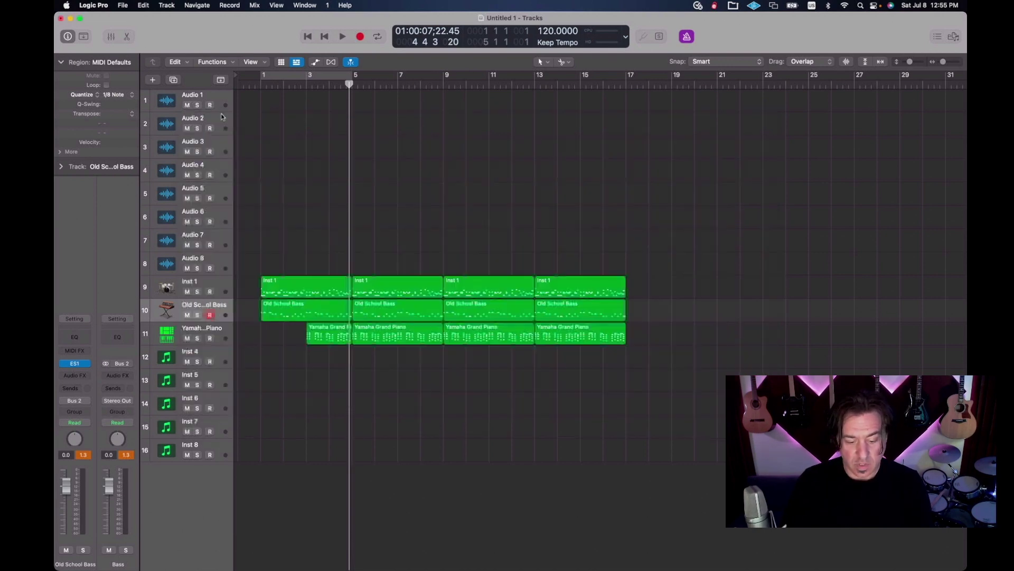
Step: Put the playhead at bar 7 and split the three bar 5–9 regions there with Cmd-T
click(383, 89)
drag(383, 88, 397, 84)
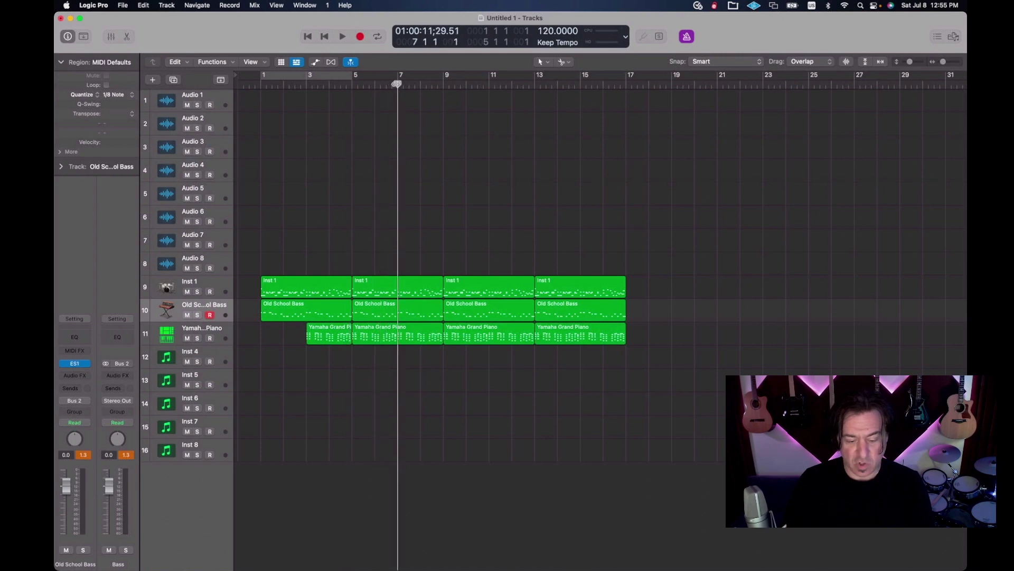
drag(426, 255, 428, 493)
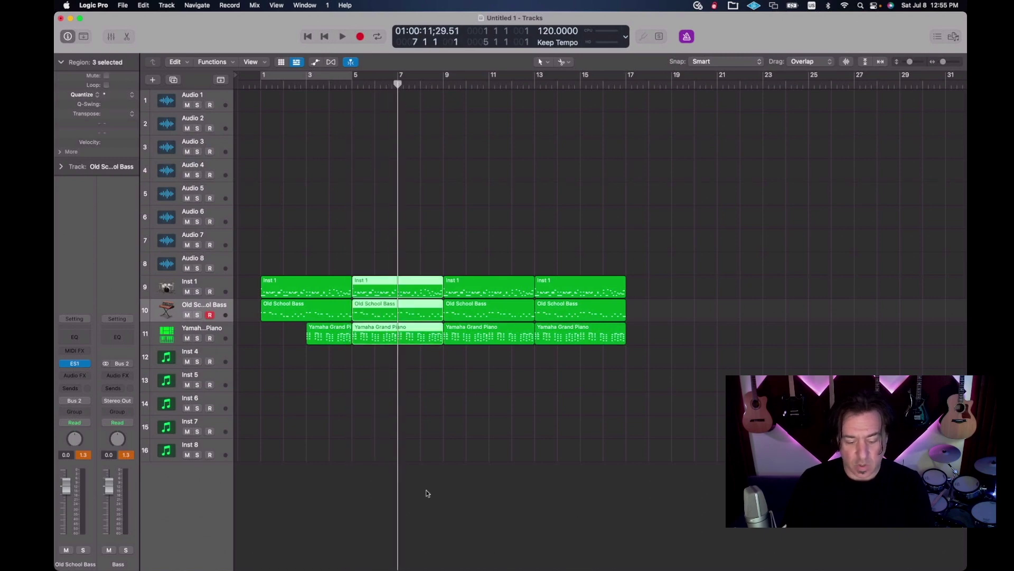
key(super+t)
key(Right)
key(Right)
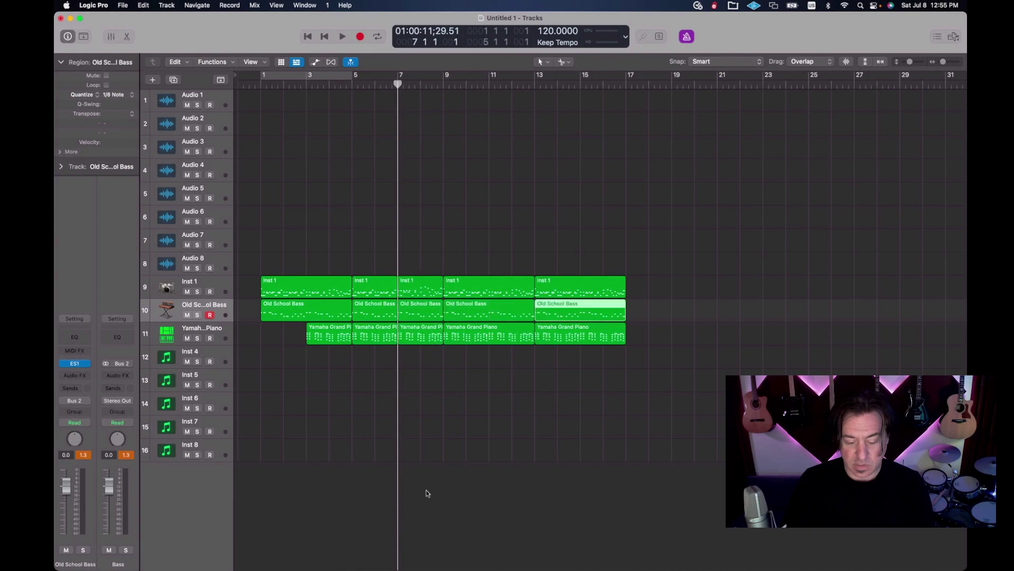